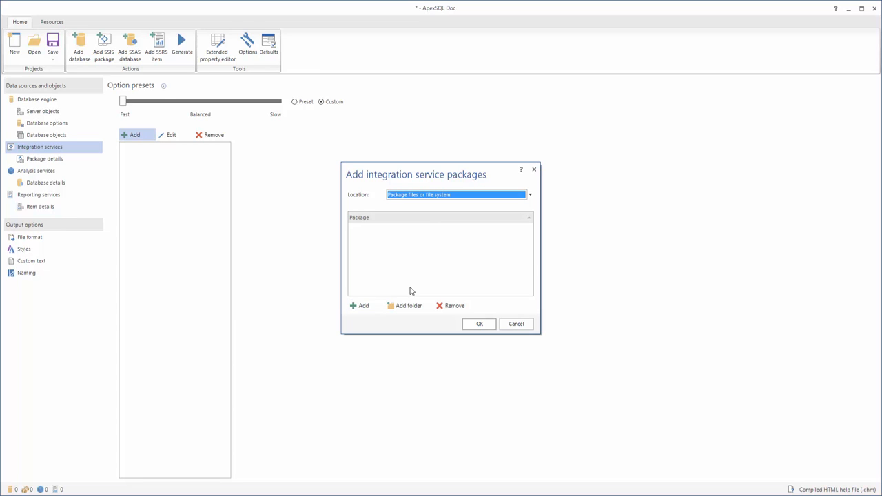
click(364, 309)
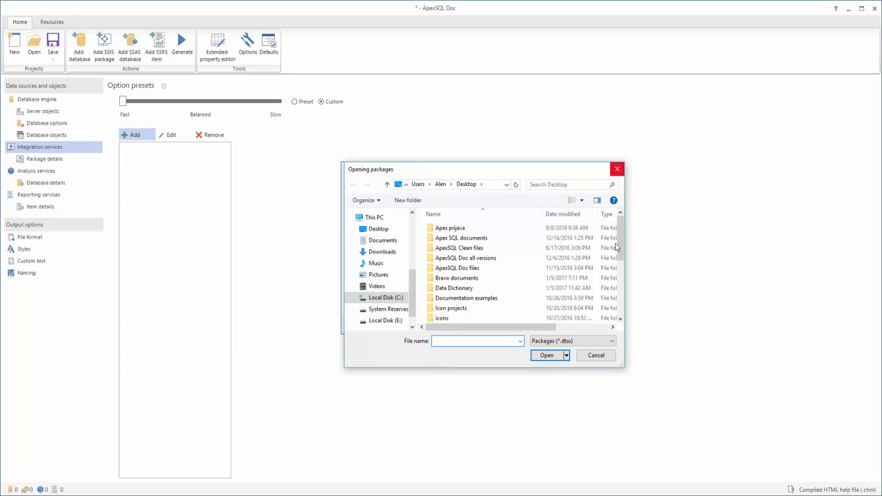
click(597, 355)
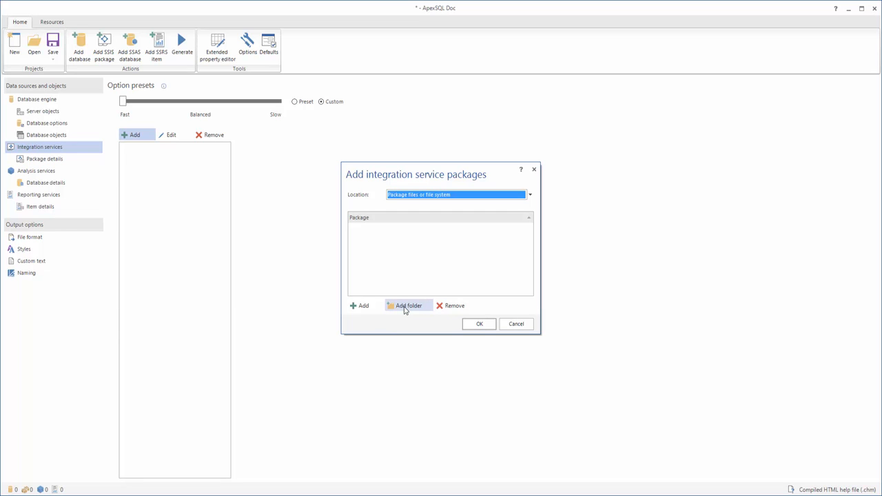
click(405, 309)
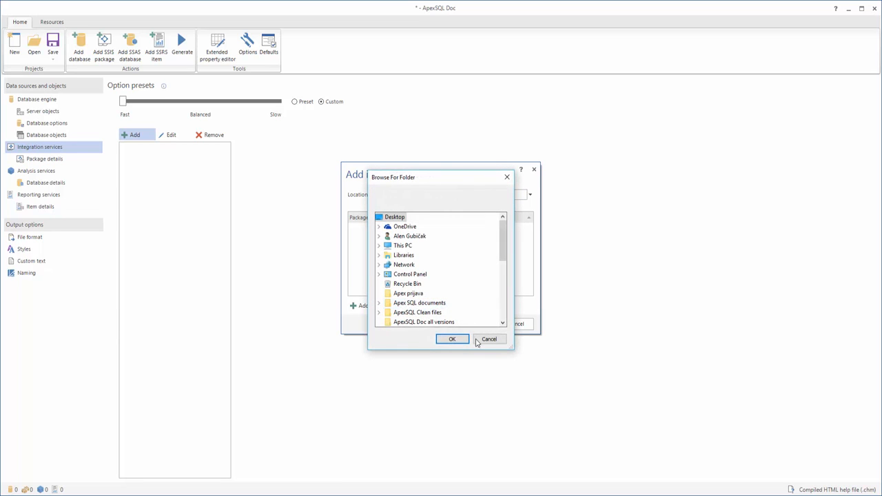
scroll(452, 309, down, 2)
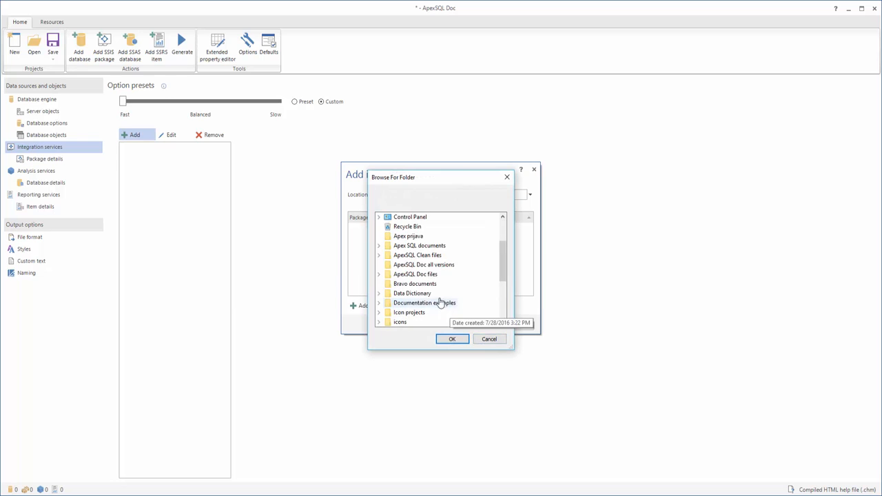
click(489, 339)
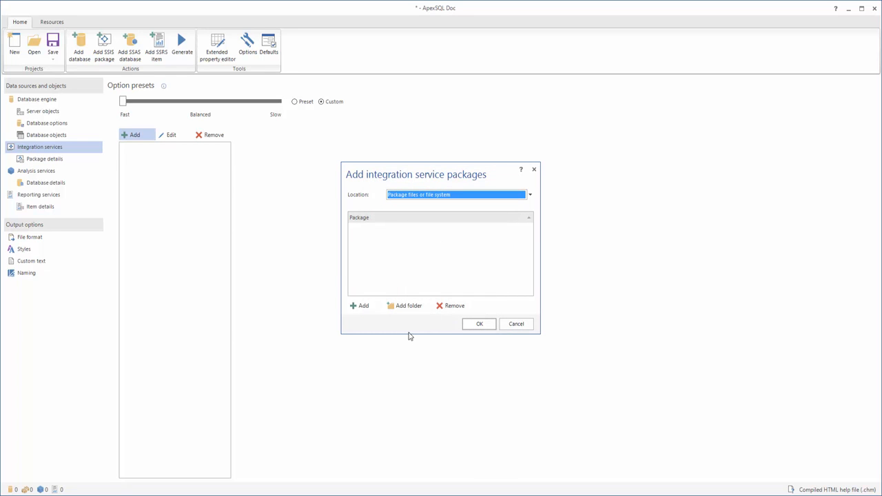
Add packages from the SSIS package store (SQL Server 2014) location on the local server.
click(531, 196)
click(483, 238)
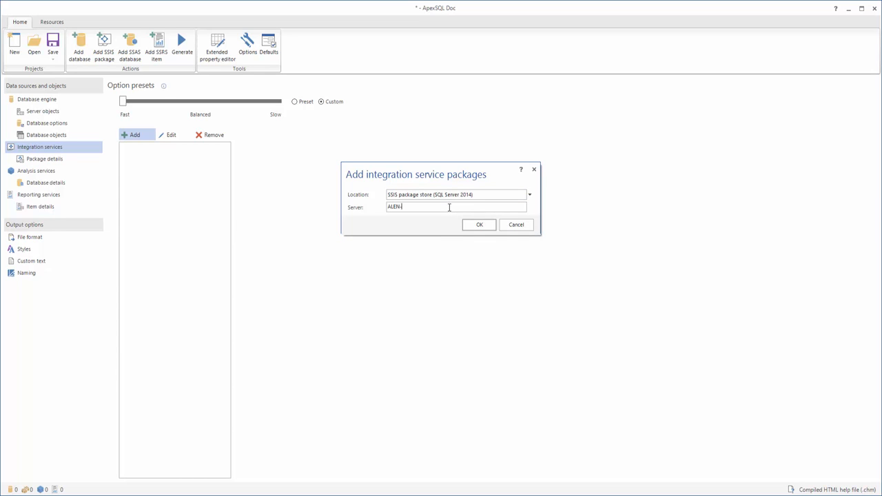
click(475, 225)
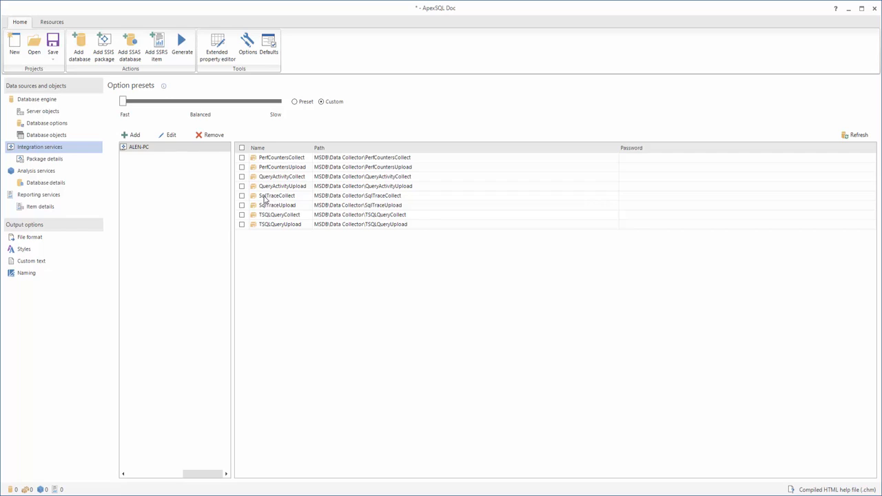
Add packages from the SQL Server location on the local server using Windows authentication.
click(142, 138)
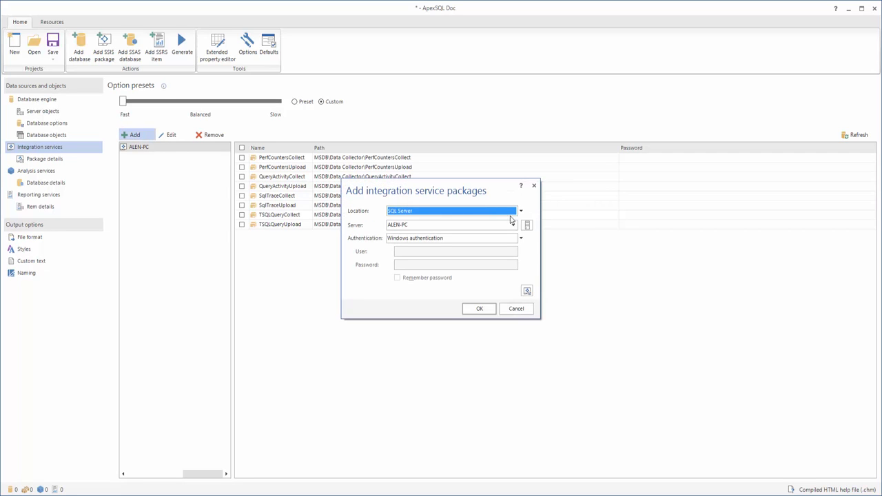
click(521, 210)
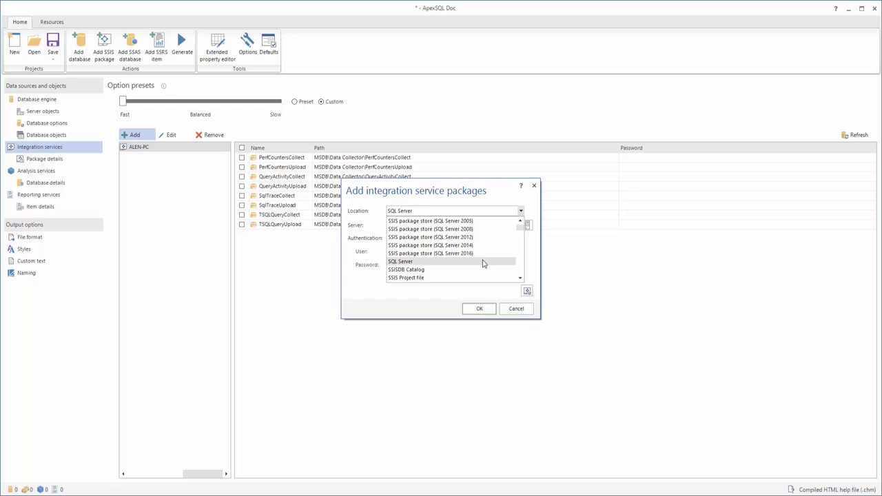
click(483, 263)
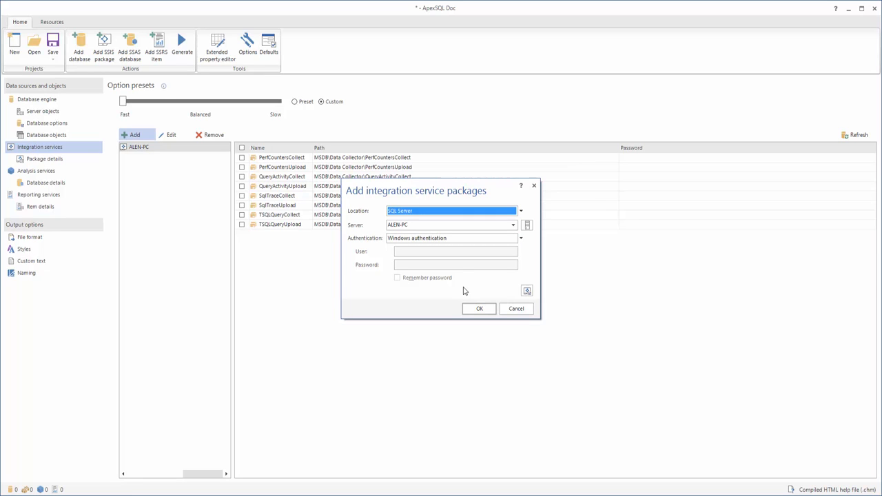
click(491, 311)
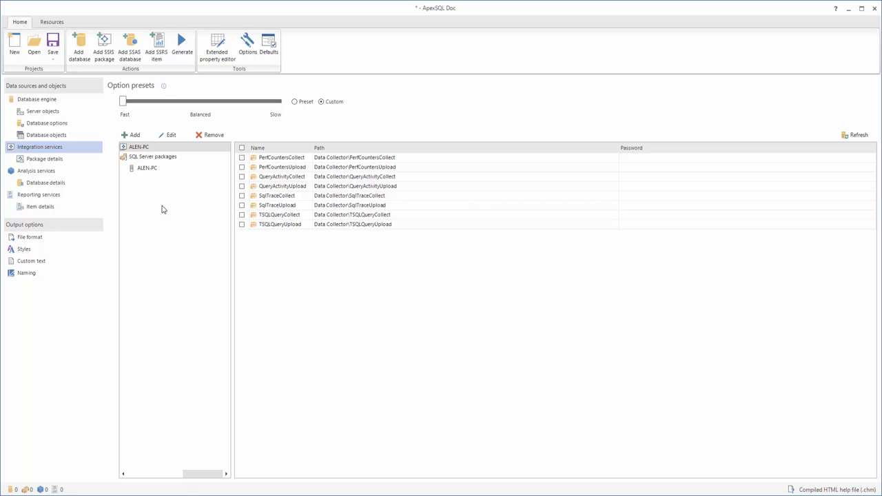
Select the PerfCountersCollect, PerfCountersUpload, QueryActivityUpload, SqlTraceCollect, TSQLQueryCollect and TSQLQueryUpload packages for documentation.
click(242, 158)
click(242, 168)
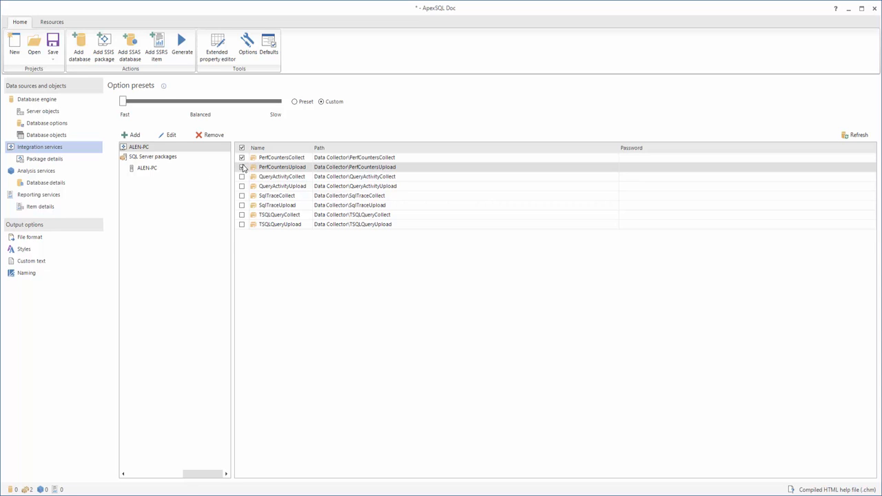
click(242, 224)
click(242, 215)
click(242, 196)
click(241, 186)
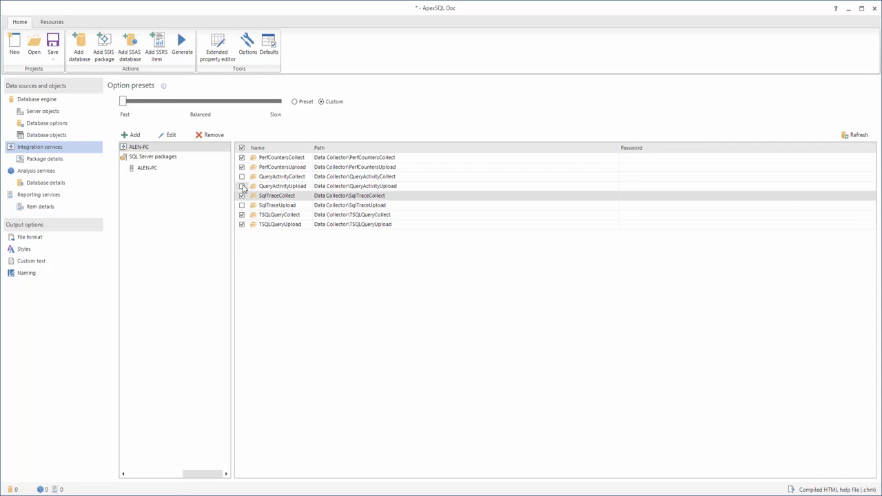
Open the package details options page.
click(73, 158)
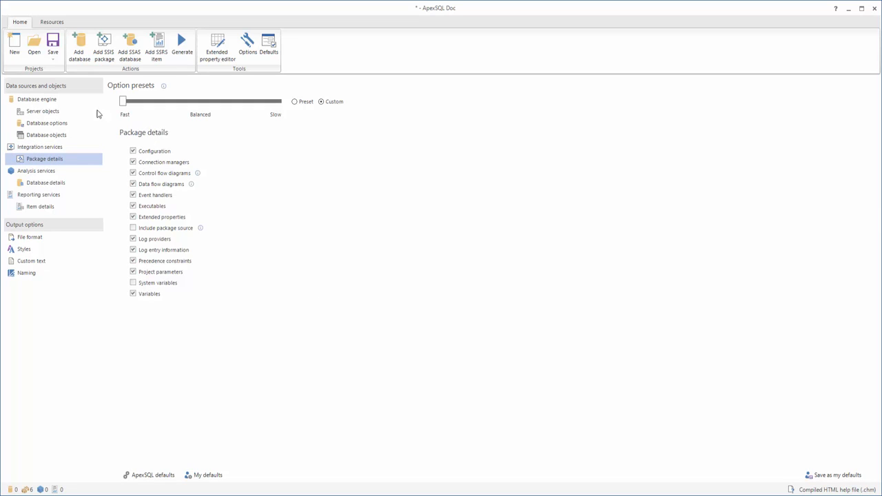
Save the project as SSIS project.
click(55, 42)
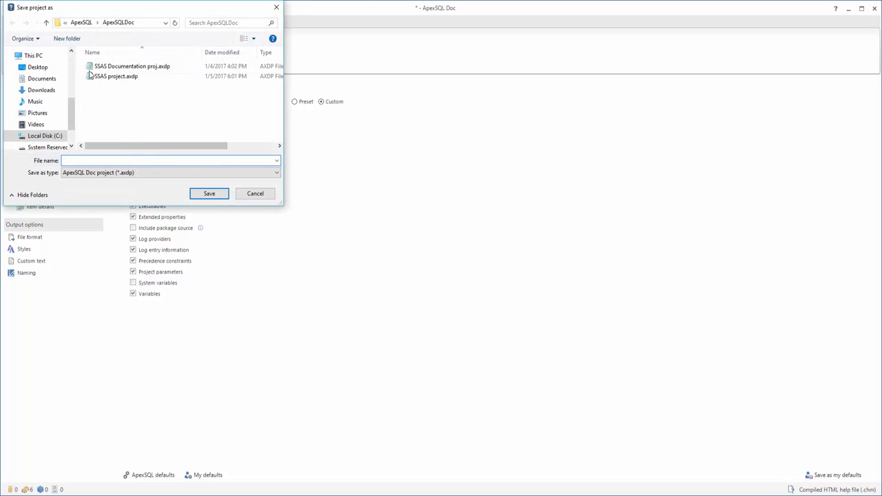
click(276, 7)
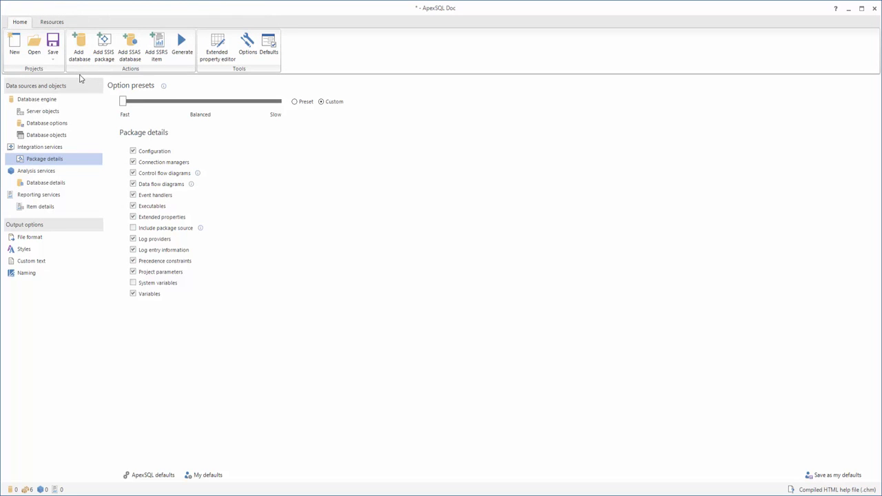
click(53, 60)
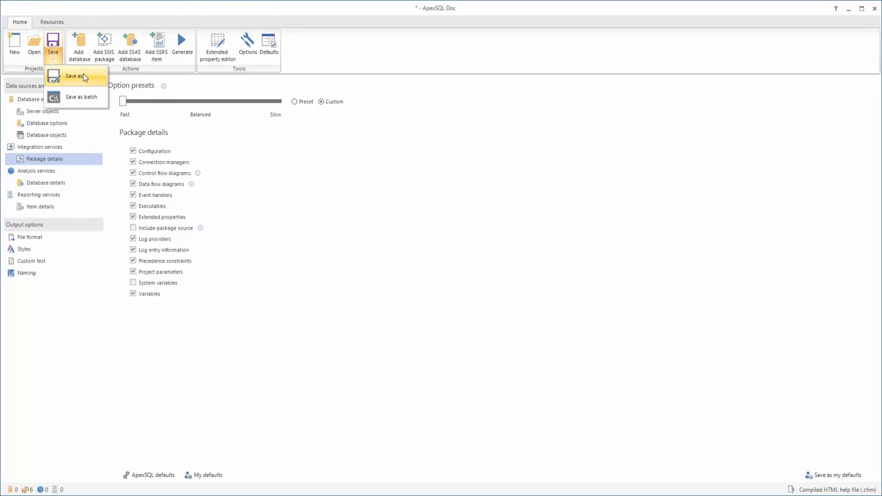
click(73, 77)
text(SSIS project)
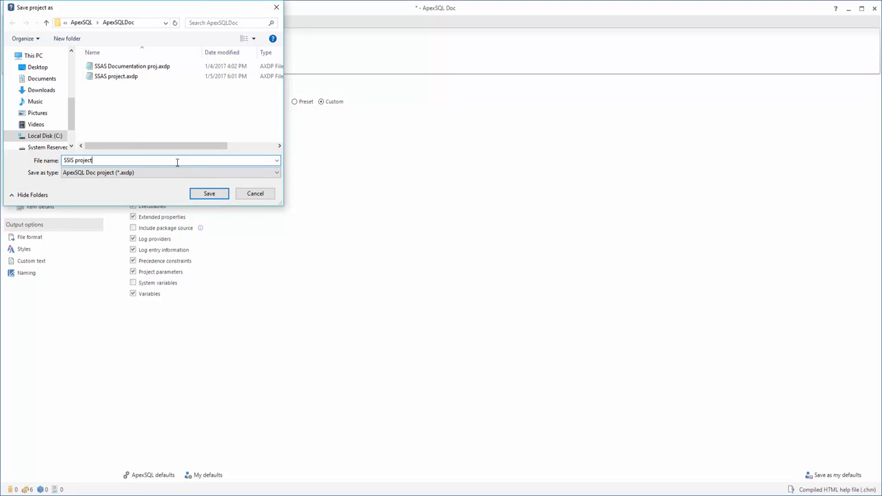
click(216, 196)
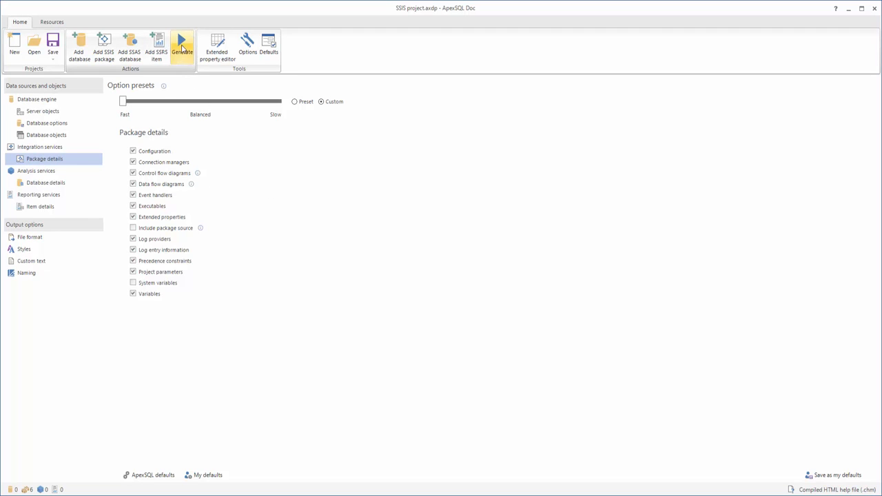
Generate the documentation and dismiss the completion message.
click(183, 47)
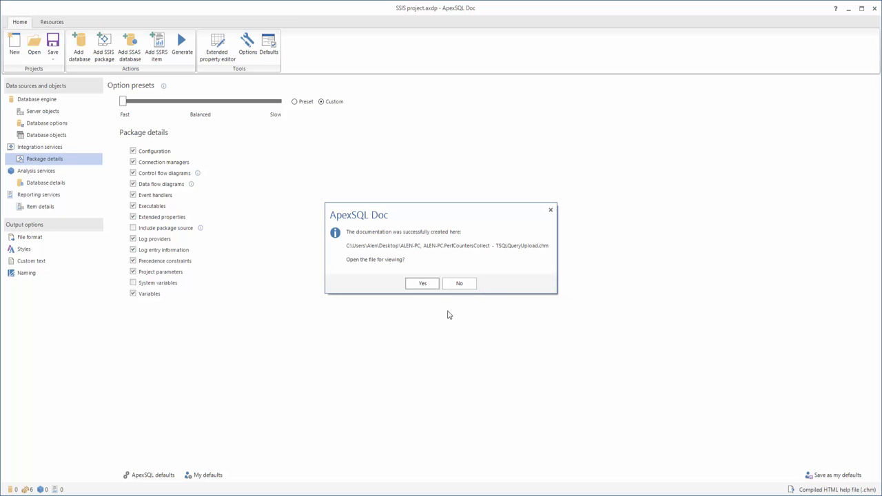
click(551, 210)
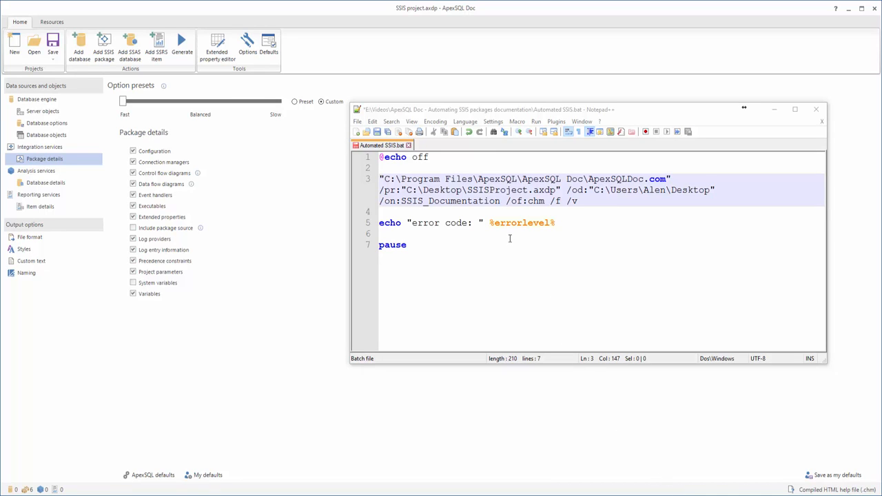
Switch to Notepad++ and examine each command-line switch in the Automated SSIS batch file.
click(398, 168)
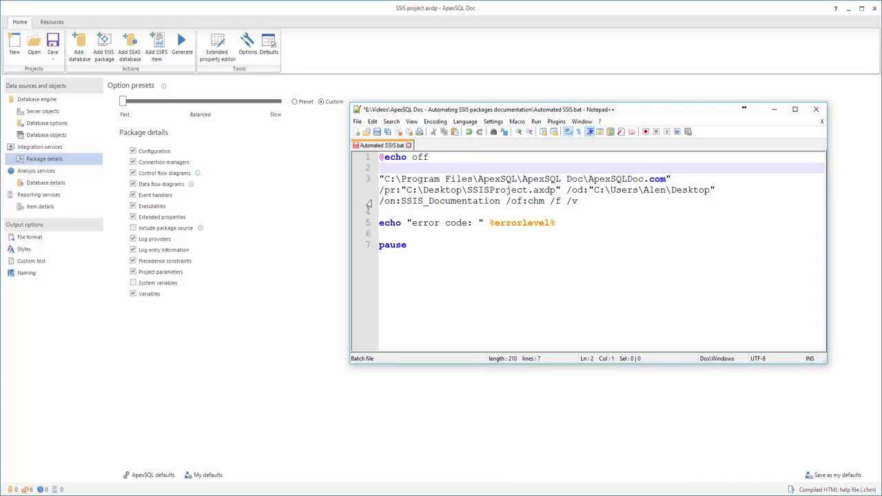
drag(380, 178, 675, 187)
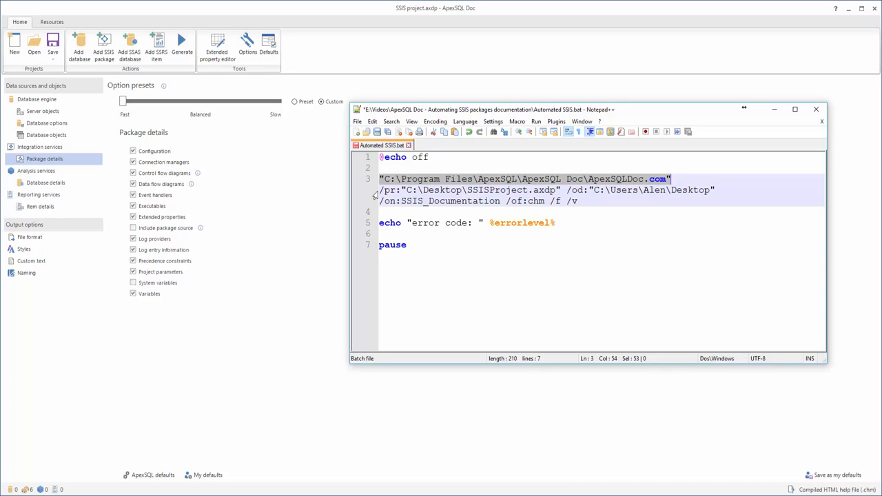
drag(379, 191, 561, 191)
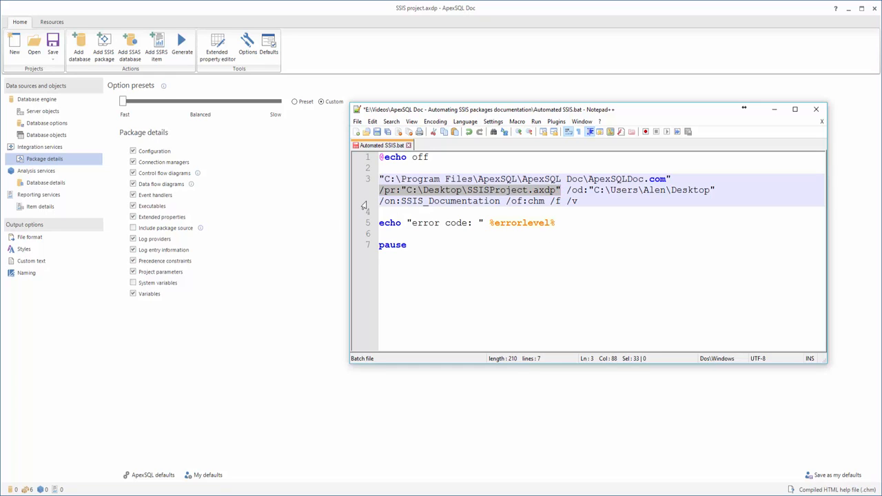
drag(567, 190, 717, 191)
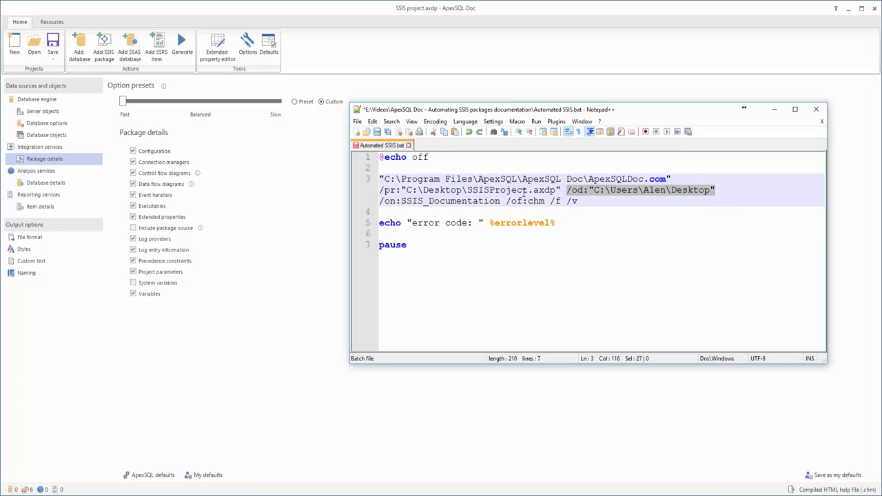
drag(380, 201, 501, 201)
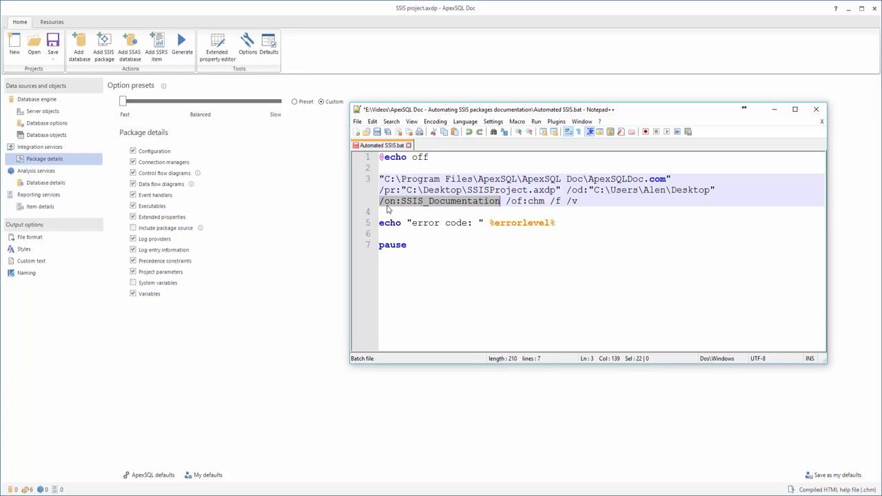
drag(507, 200, 544, 201)
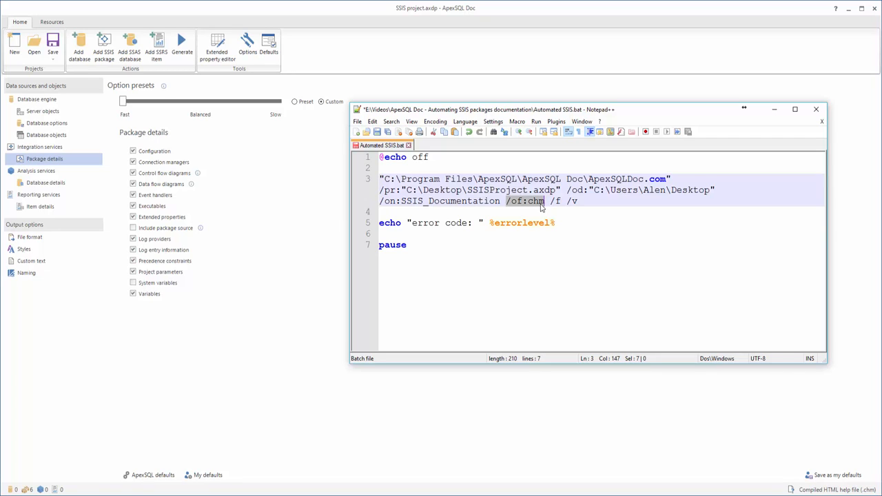
click(550, 201)
drag(550, 200, 560, 201)
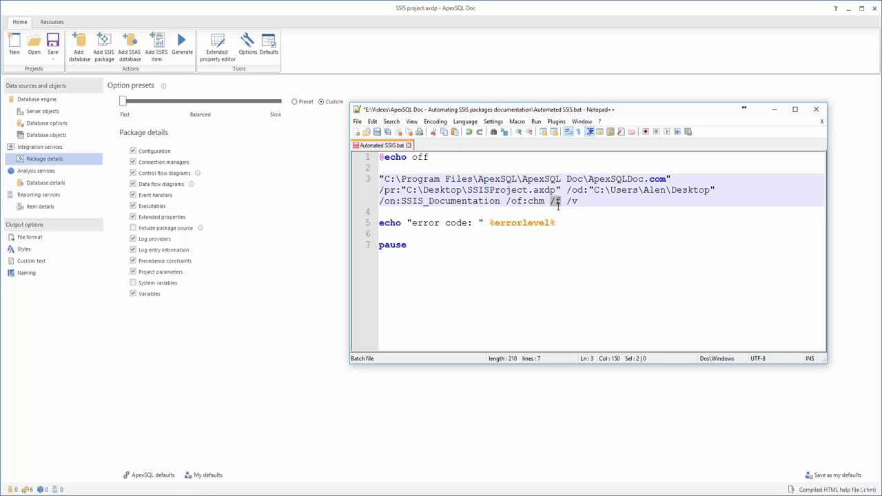
drag(566, 201, 578, 200)
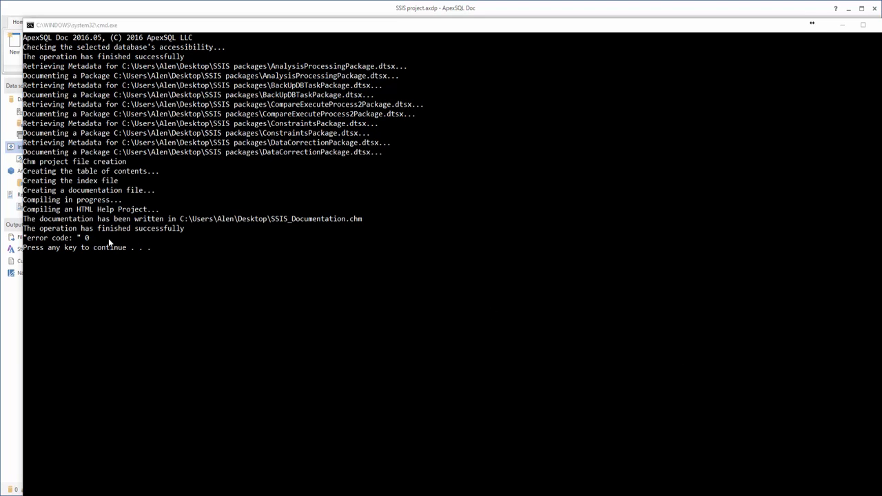
Close the console window and browse the PerfCountersCollect package sections in the generated help documentation.
key(Return)
click(441, 169)
click(439, 177)
click(439, 183)
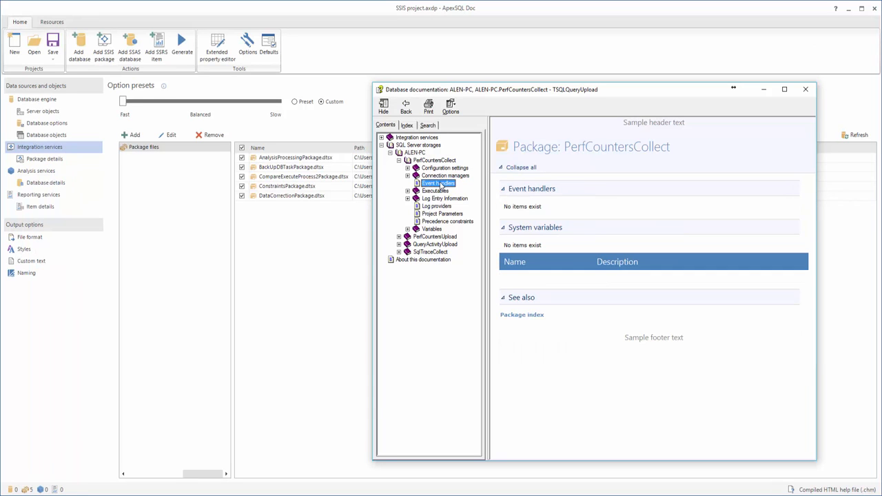
click(442, 206)
click(442, 199)
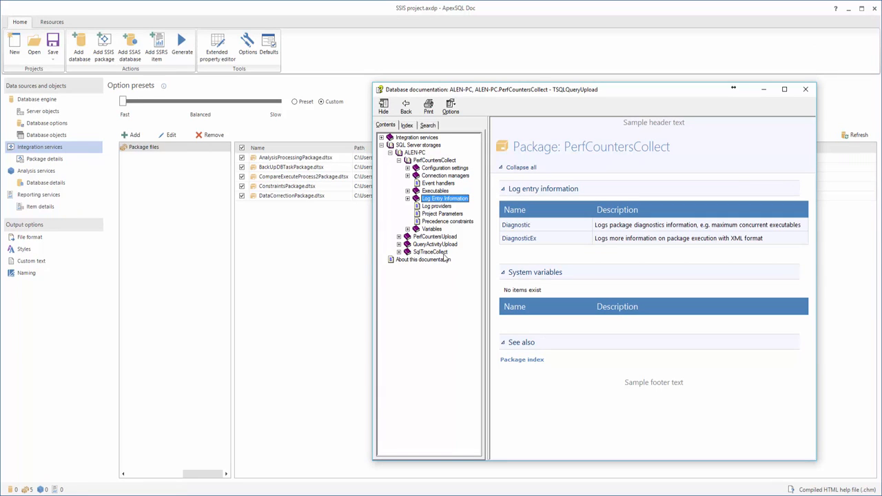